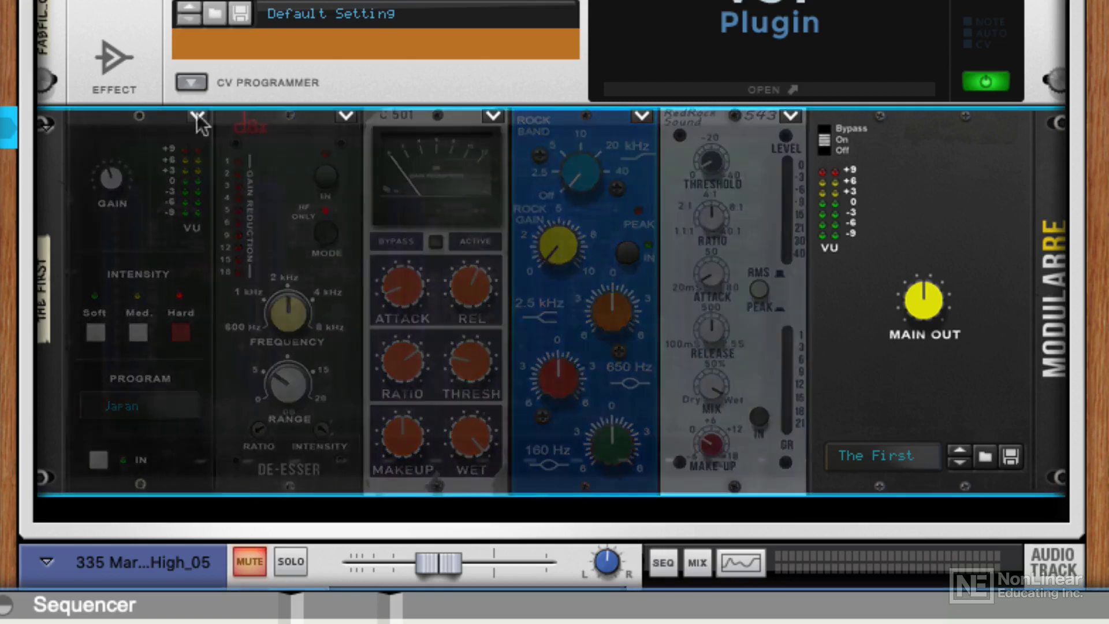
Load Colorizer, DeEsser, Compressor 543, Parametric EQ and Graphic EQ into ModularRE slots one through five
{"action": "left_click", "coordinate": [197, 116]}
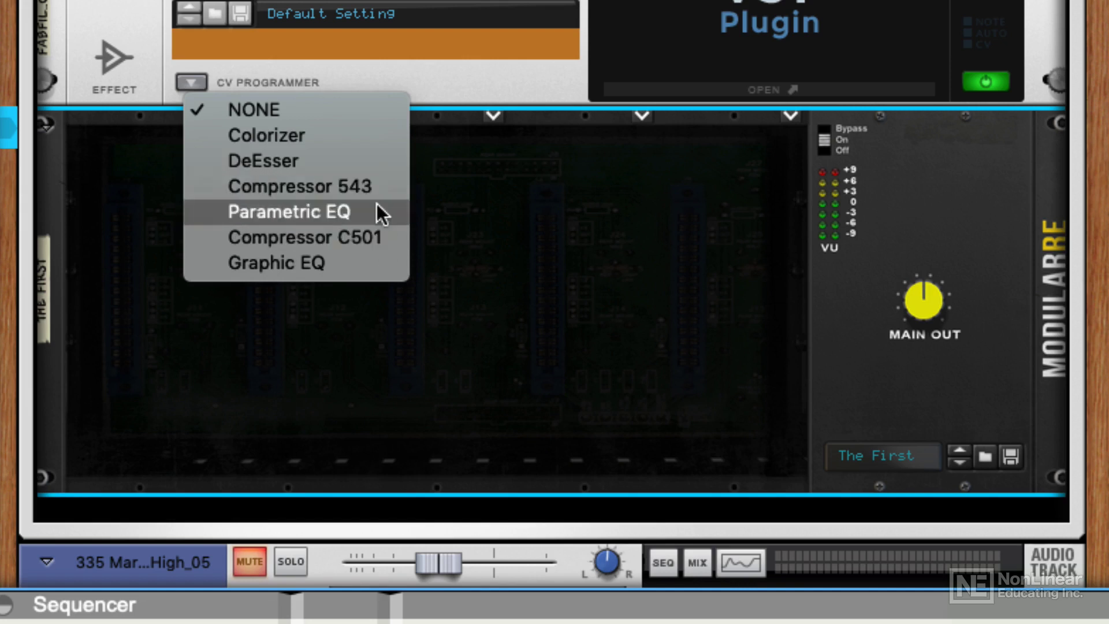
{"action": "left_click", "coordinate": [343, 146]}
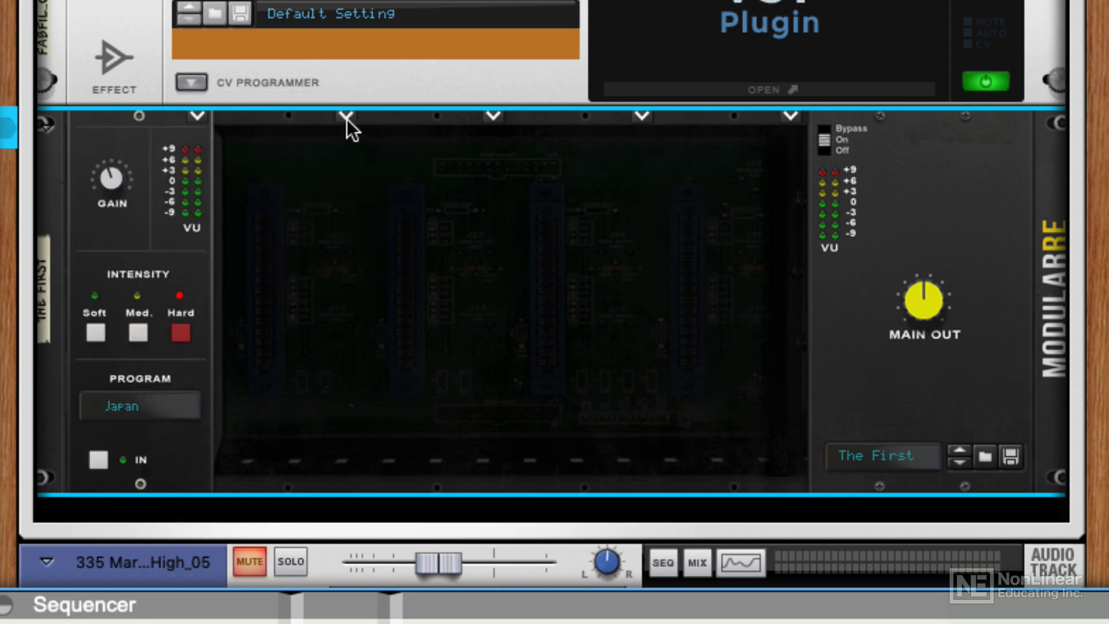
{"action": "left_click", "coordinate": [347, 118]}
{"action": "left_click", "coordinate": [372, 167]}
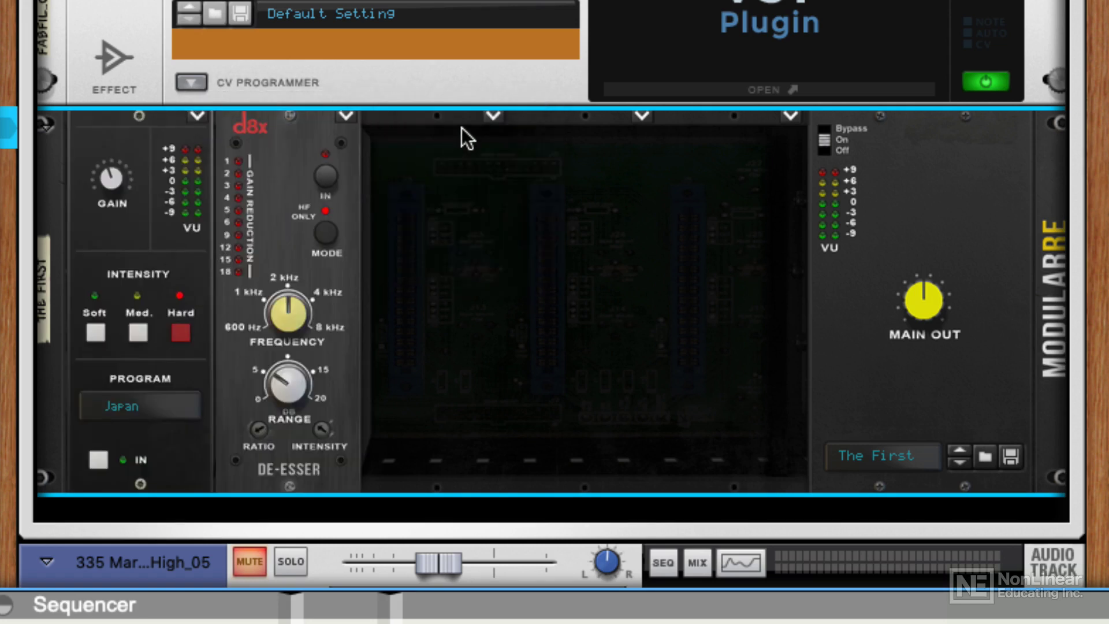
{"action": "left_click", "coordinate": [492, 118]}
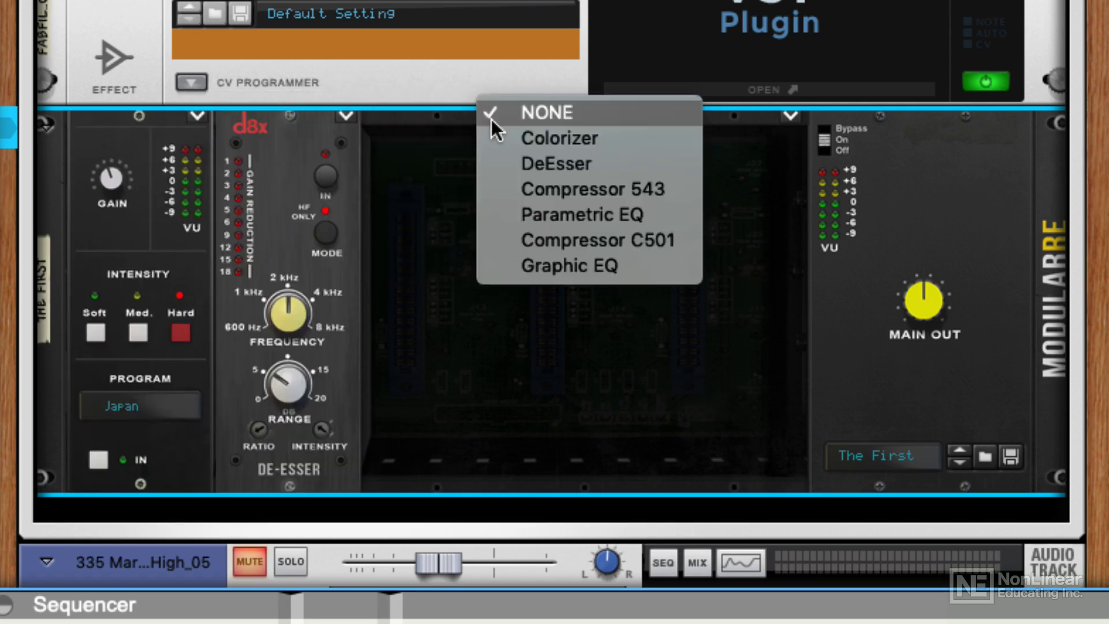
{"action": "left_click", "coordinate": [545, 198]}
{"action": "left_click", "coordinate": [635, 115]}
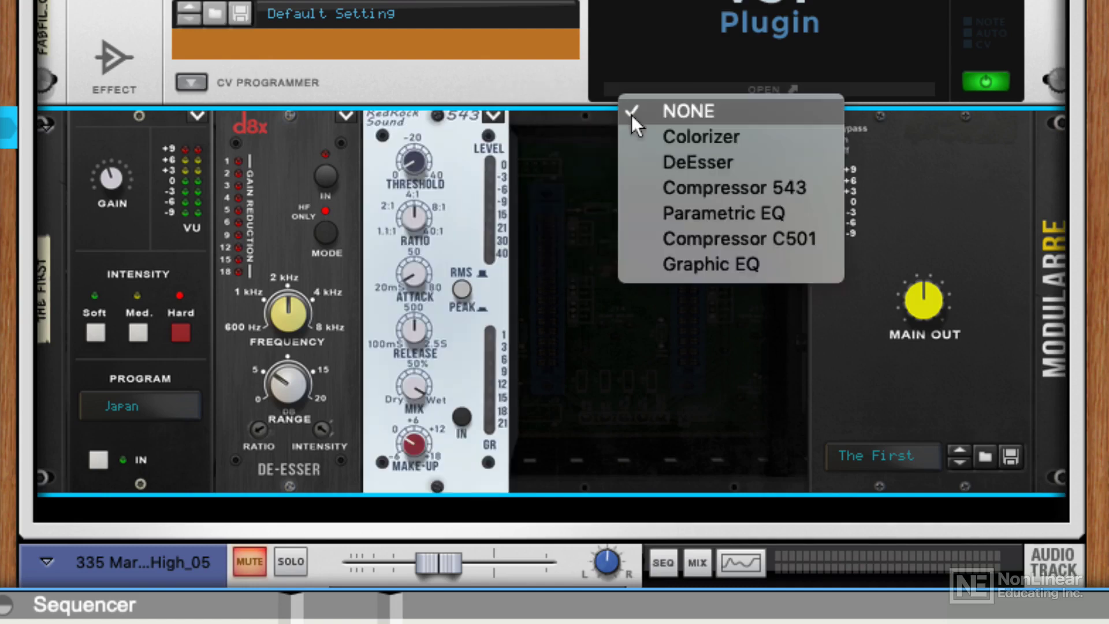
{"action": "left_click", "coordinate": [697, 217]}
{"action": "left_click", "coordinate": [790, 117]}
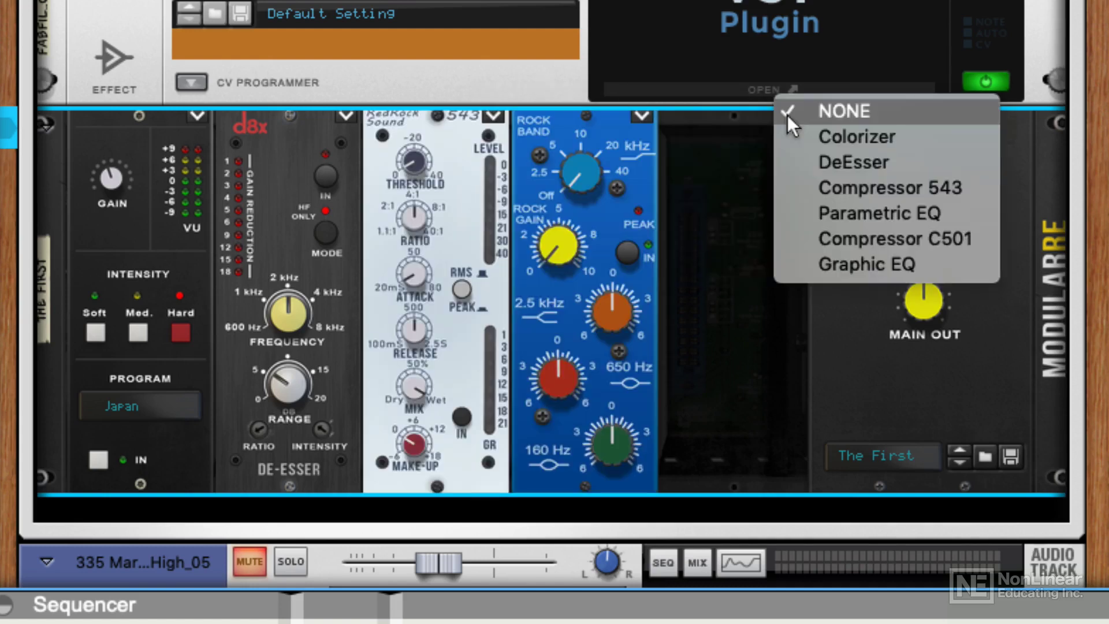
{"action": "left_click", "coordinate": [827, 258]}
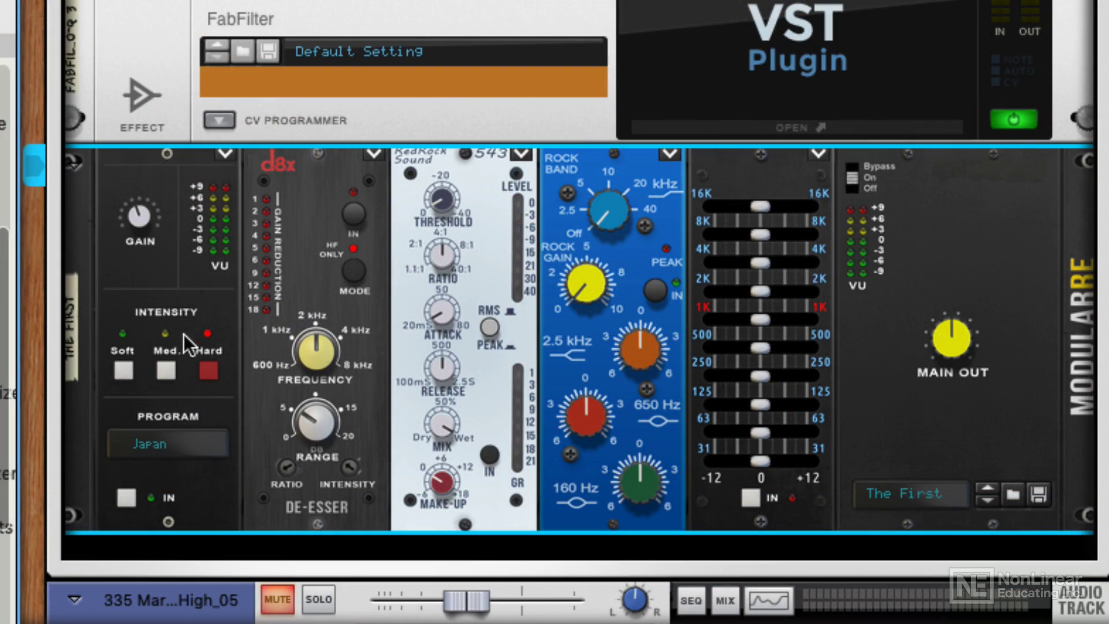
Try the Colorizer's Soft and Med intensities, then return it to Hard
{"action": "left_click", "coordinate": [122, 368]}
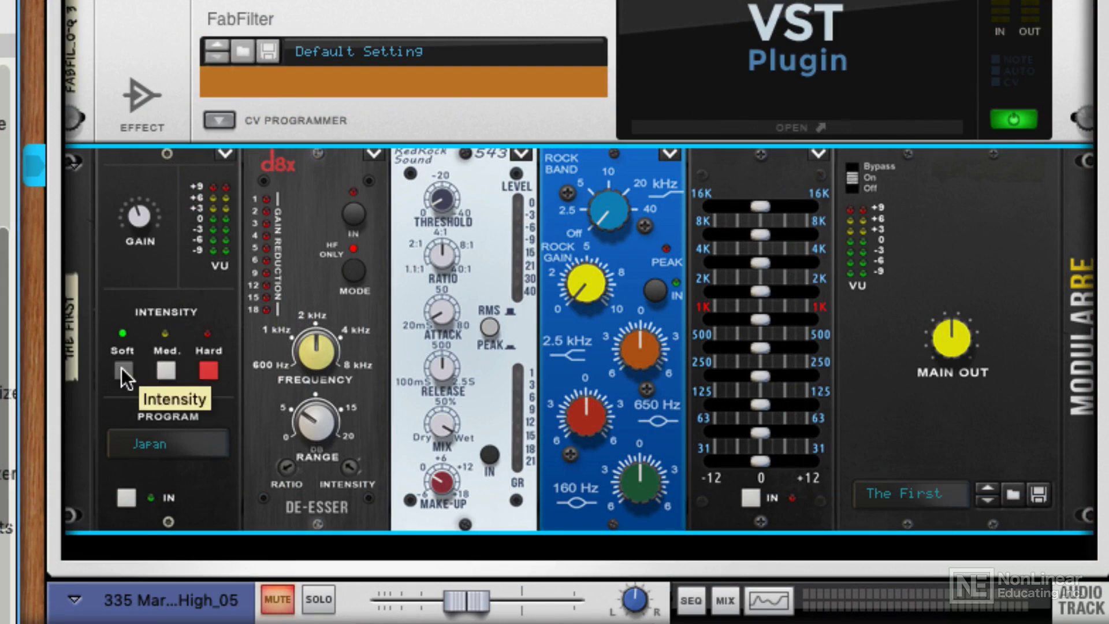
{"action": "left_click", "coordinate": [167, 368]}
{"action": "left_click", "coordinate": [208, 375]}
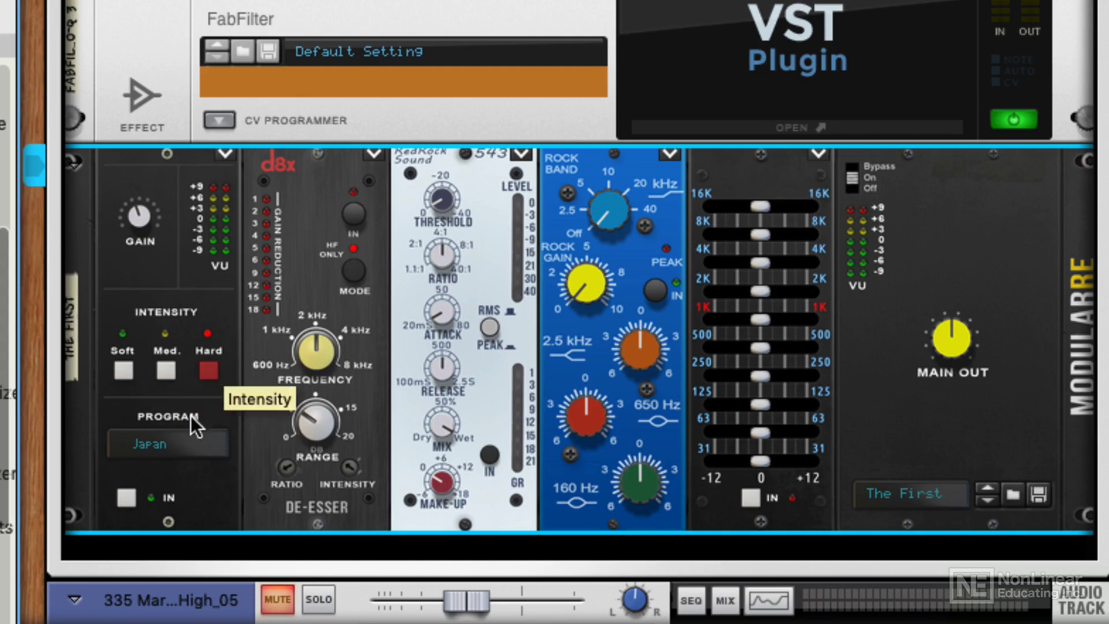
Switch the Colorizer program from Japan to Soviet and toggle its On/Off button
{"action": "left_click", "coordinate": [185, 441]}
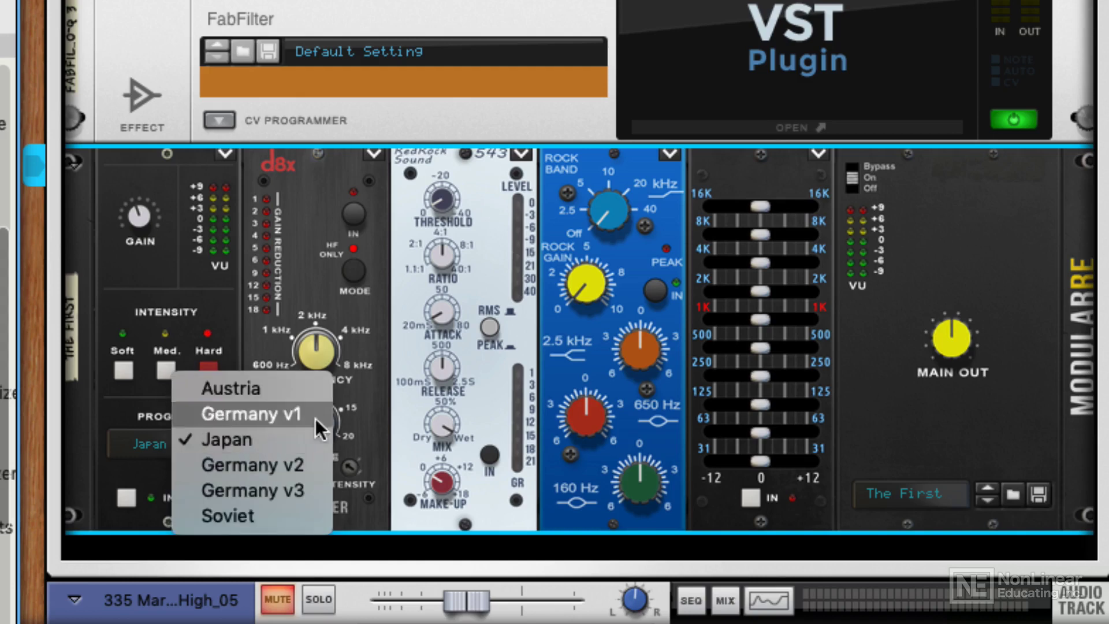
{"action": "left_click", "coordinate": [228, 515]}
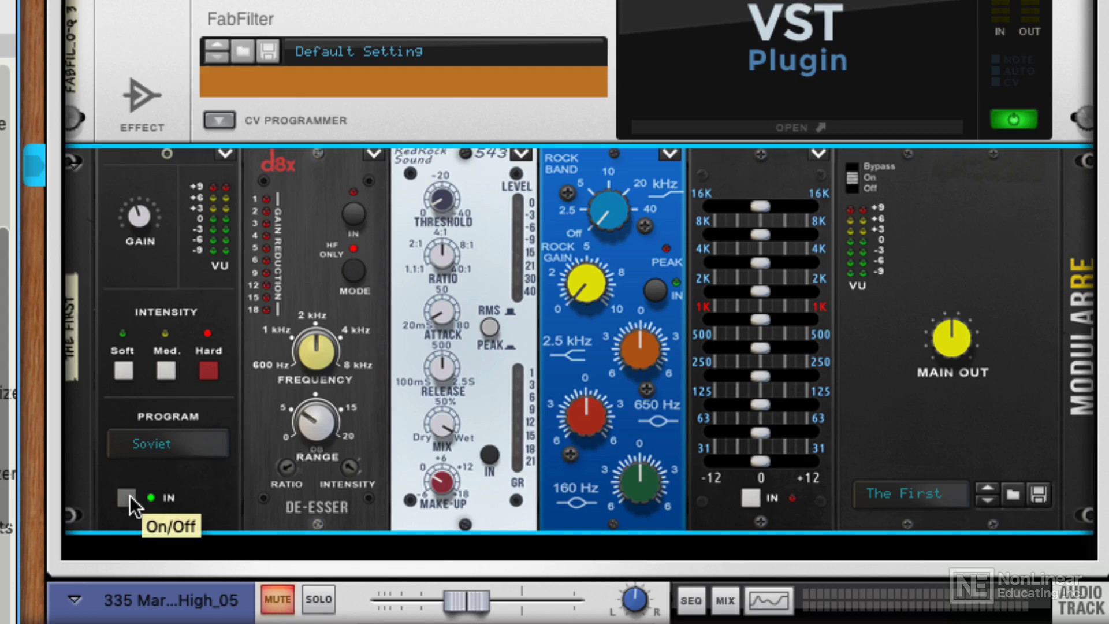
{"action": "left_click", "coordinate": [131, 496]}
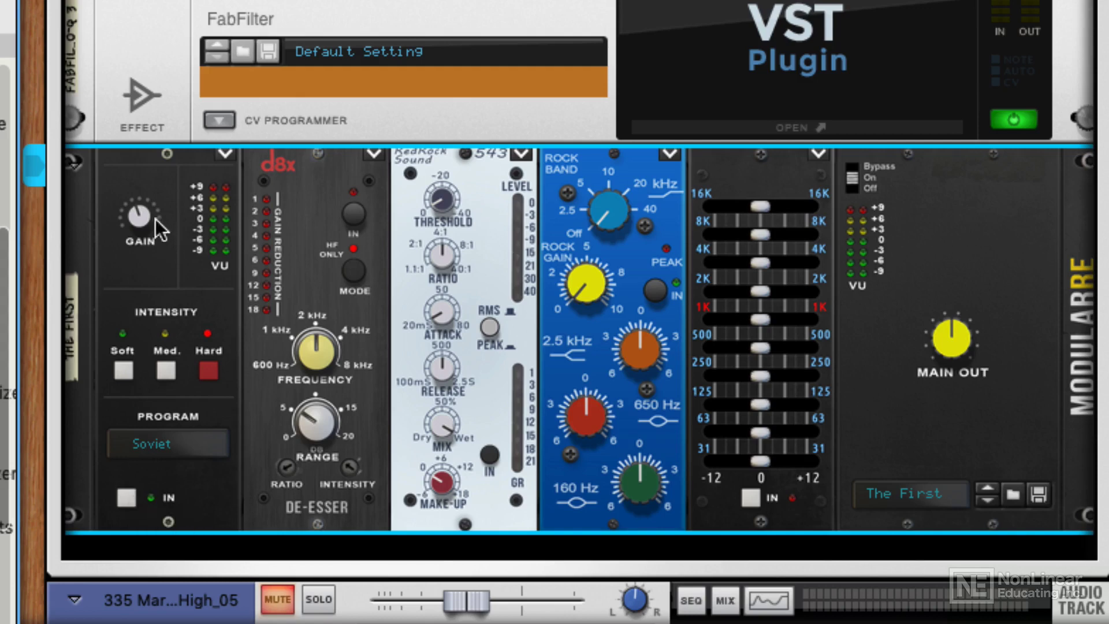
{"action": "mouse_move", "coordinate": [153, 219]}
Sweep the De-Esser frequency down to 600 Hz, raise range to about 17 dB, and adjust ratio and intensity
{"action": "left_click_drag", "start_coordinate": [312, 350], "coordinate": [315, 357]}
{"action": "left_click_drag", "start_coordinate": [316, 447], "coordinate": [328, 413]}
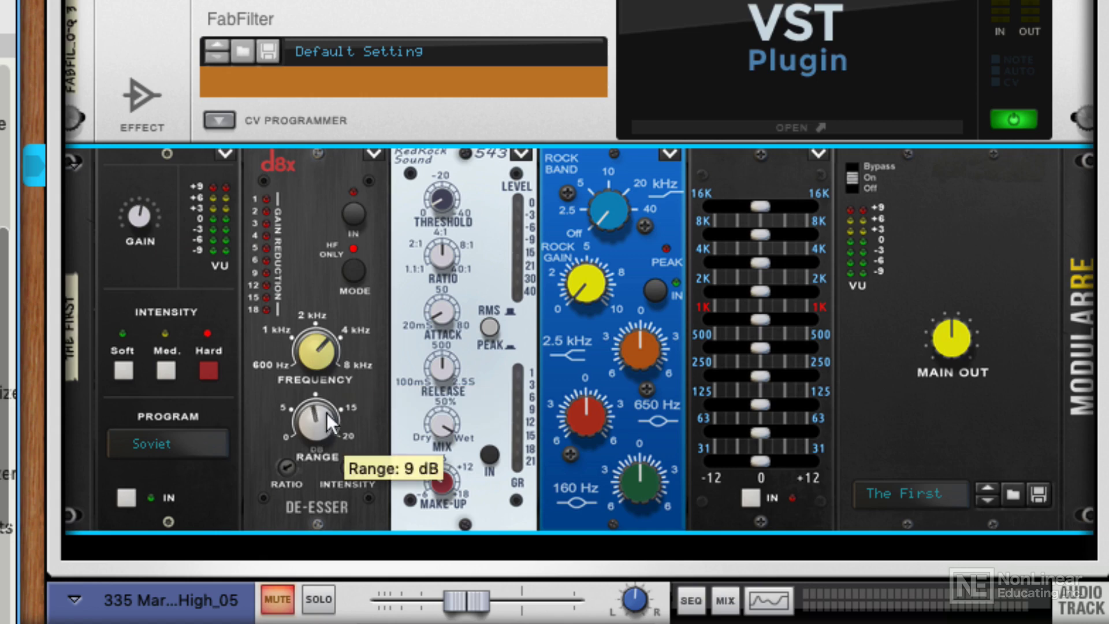
{"action": "left_click_drag", "start_coordinate": [317, 341], "coordinate": [304, 256]}
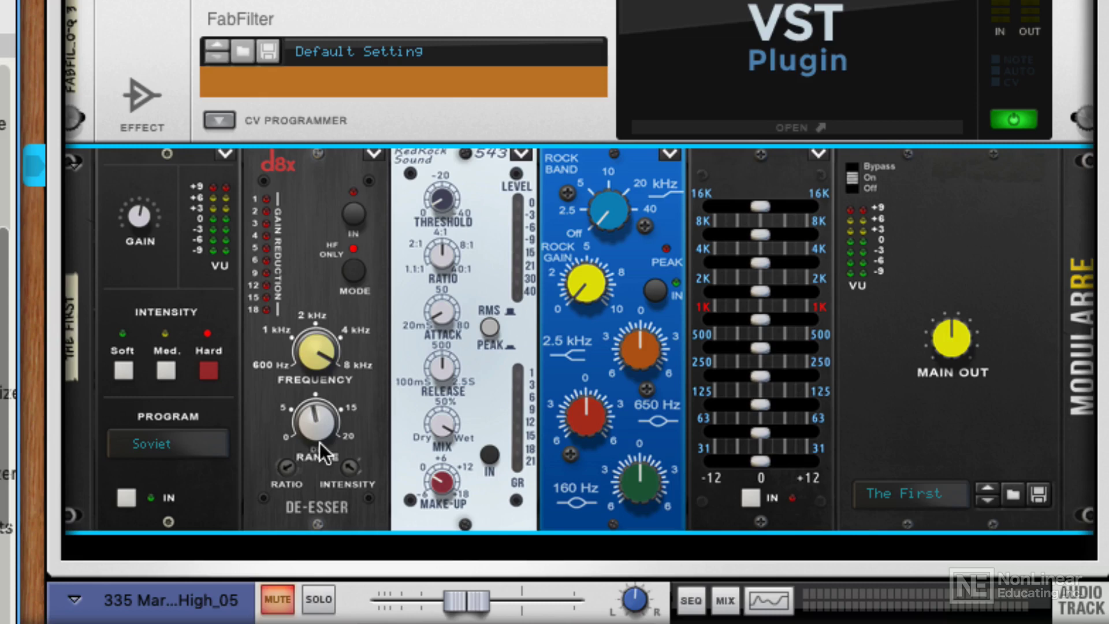
{"action": "left_click_drag", "start_coordinate": [320, 443], "coordinate": [318, 409]}
{"action": "left_click_drag", "start_coordinate": [292, 472], "coordinate": [351, 471]}
Turn off the De-Esser's HF ONLY mode, set frequency to 2.7 kHz, and bypass it
{"action": "left_click", "coordinate": [355, 271]}
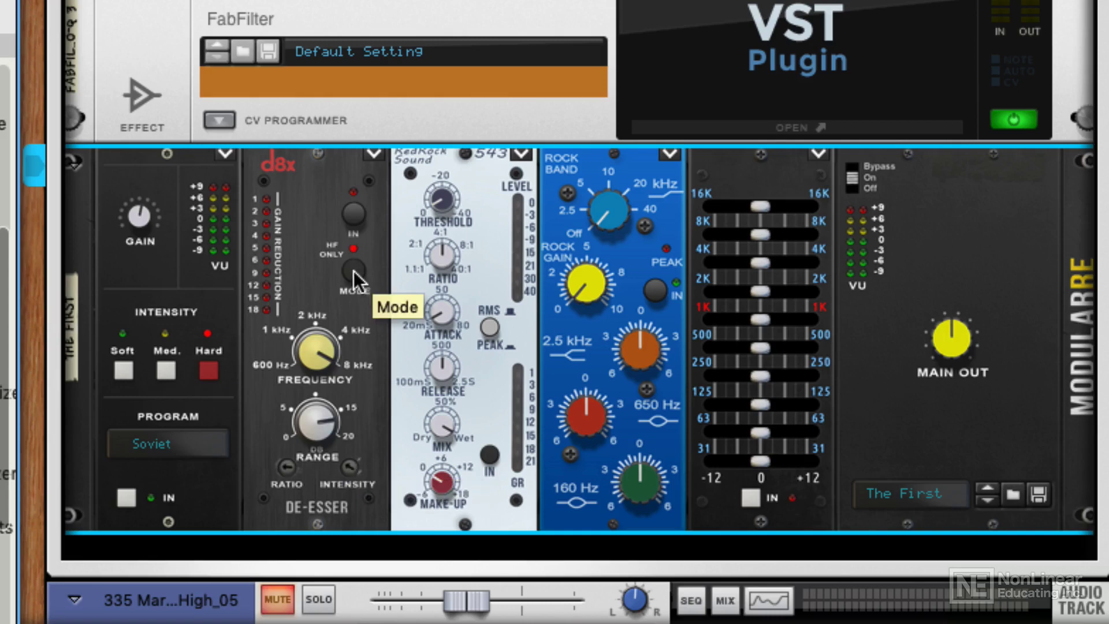
{"action": "left_click_drag", "start_coordinate": [322, 337], "coordinate": [317, 381]}
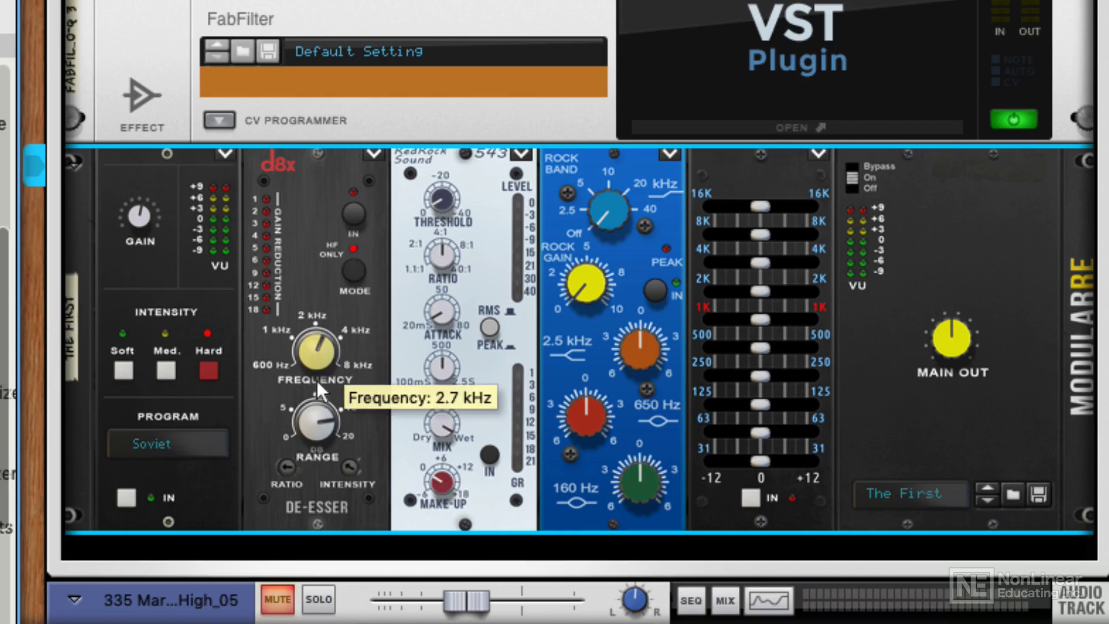
{"action": "left_click", "coordinate": [358, 219]}
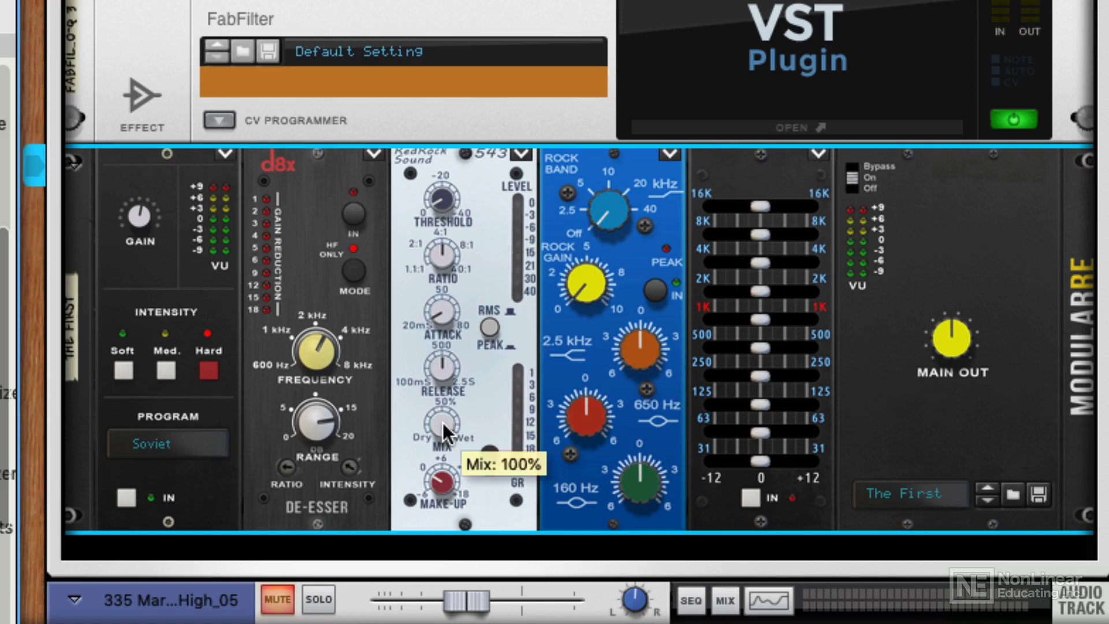
Dial the Compressor 543 to 8% mix, +3 dB make-up gain and -8 dB threshold
{"action": "mouse_move", "coordinate": [441, 423]}
{"action": "left_click_drag", "start_coordinate": [443, 422], "coordinate": [434, 502]}
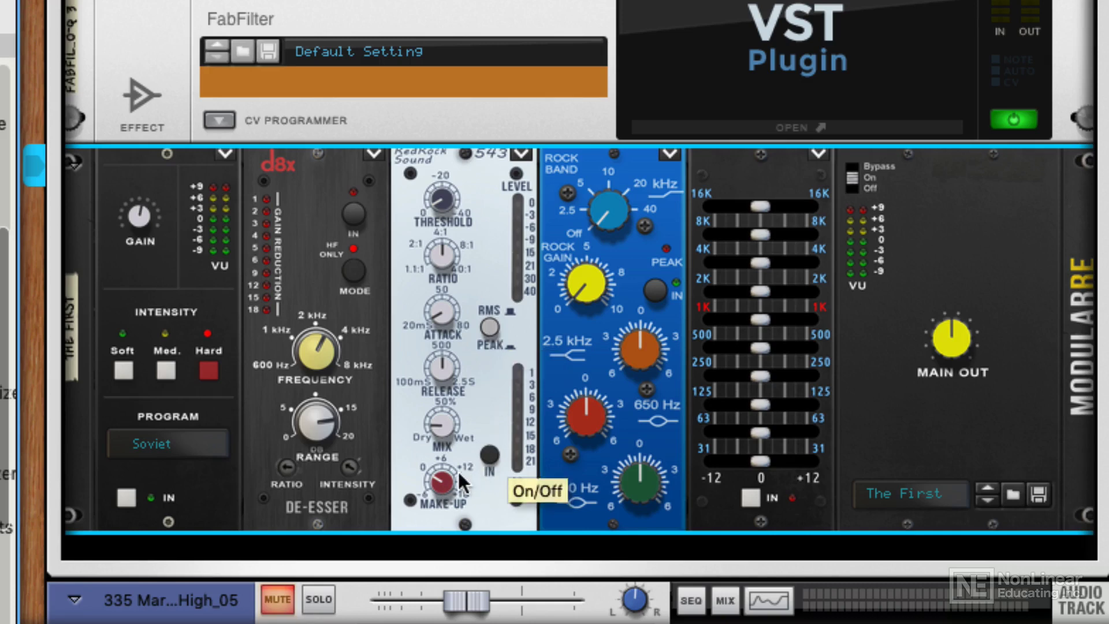
{"action": "left_click_drag", "start_coordinate": [448, 490], "coordinate": [450, 475]}
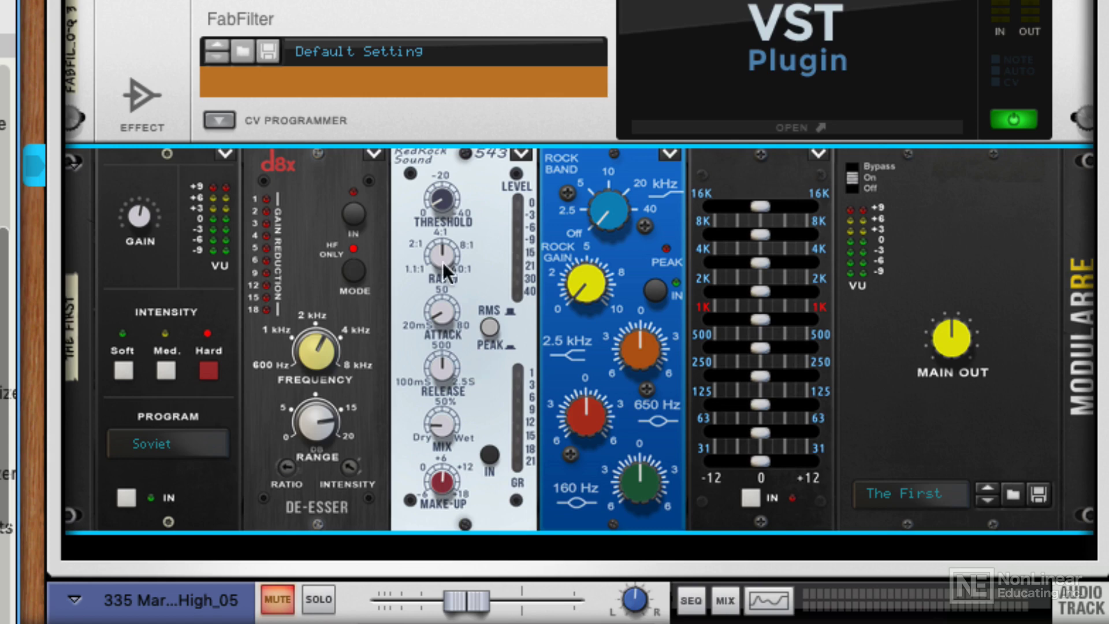
{"action": "left_click_drag", "start_coordinate": [450, 195], "coordinate": [451, 200]}
Switch on the Parametric EQ rock band at 20 kHz with 1.9 dB gain, and raise the Graphic EQ's 16K and 8K faders
{"action": "left_click_drag", "start_coordinate": [569, 268], "coordinate": [571, 286]}
{"action": "left_click_drag", "start_coordinate": [593, 212], "coordinate": [614, 137]}
{"action": "left_click_drag", "start_coordinate": [595, 281], "coordinate": [611, 199]}
{"action": "left_click_drag", "start_coordinate": [586, 272], "coordinate": [587, 295]}
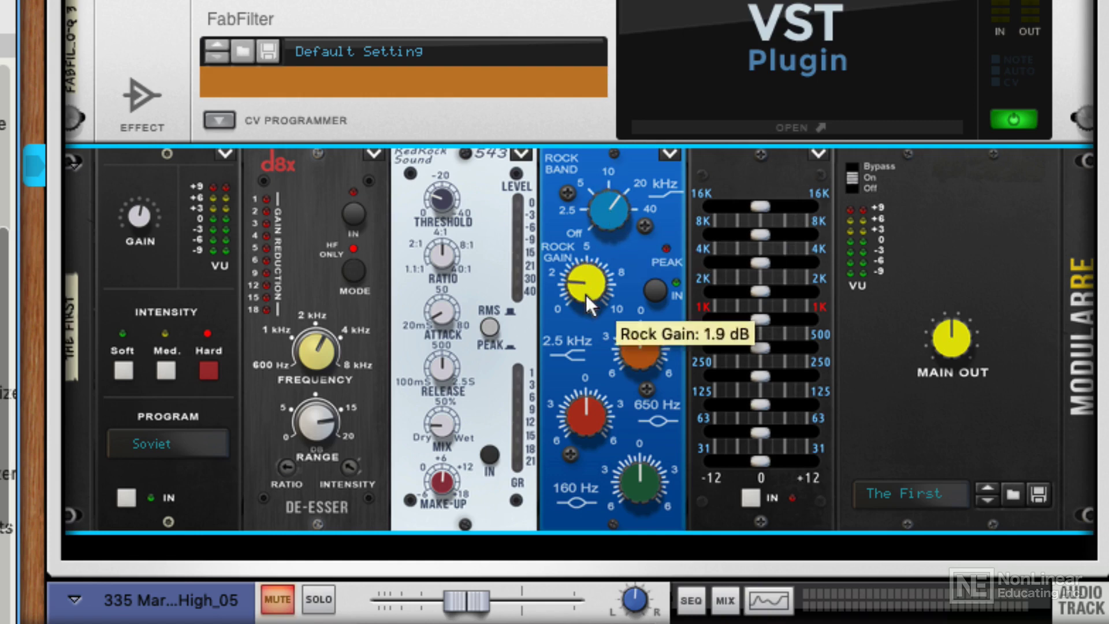
{"action": "left_click", "coordinate": [648, 288]}
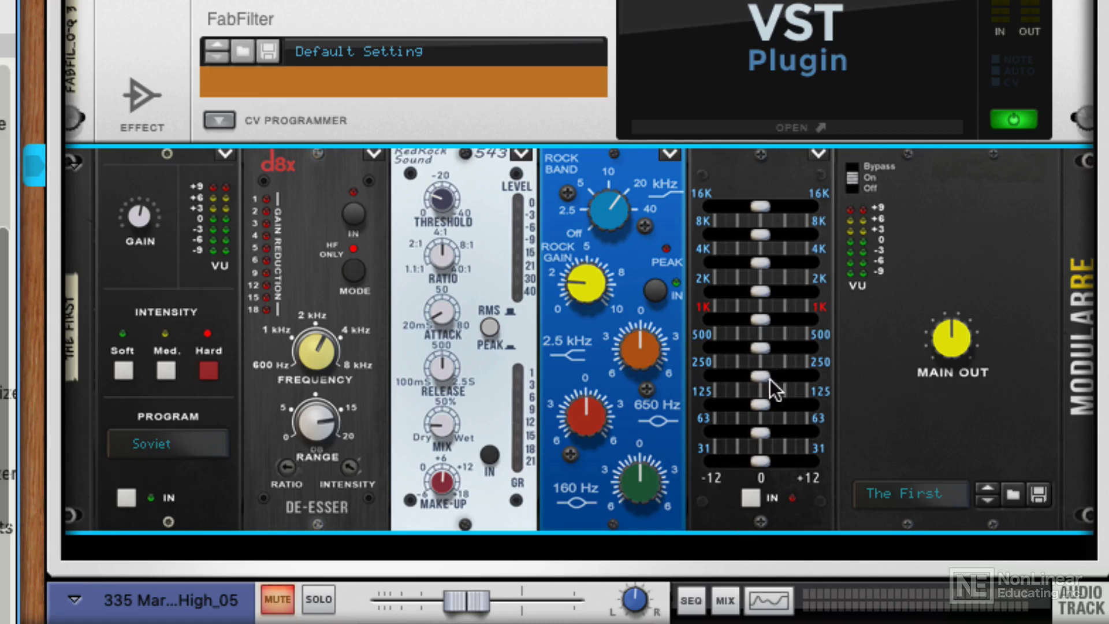
{"action": "left_click_drag", "start_coordinate": [756, 207], "coordinate": [743, 290]}
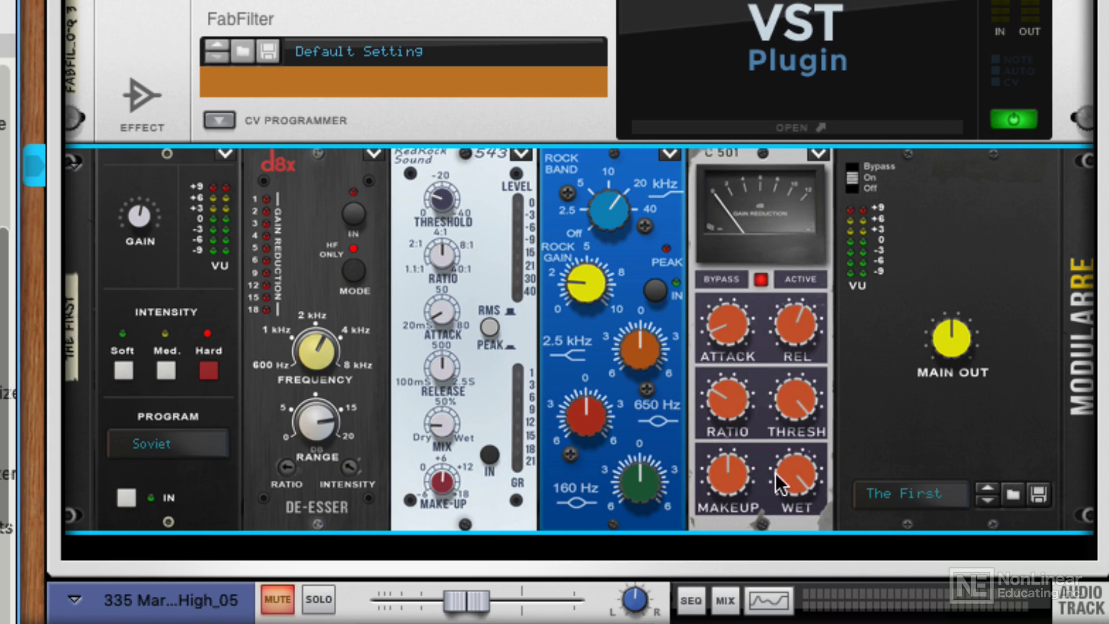
Turn the Compressor C501's WET knob down toward 5%
{"action": "left_click_drag", "start_coordinate": [781, 473], "coordinate": [772, 550]}
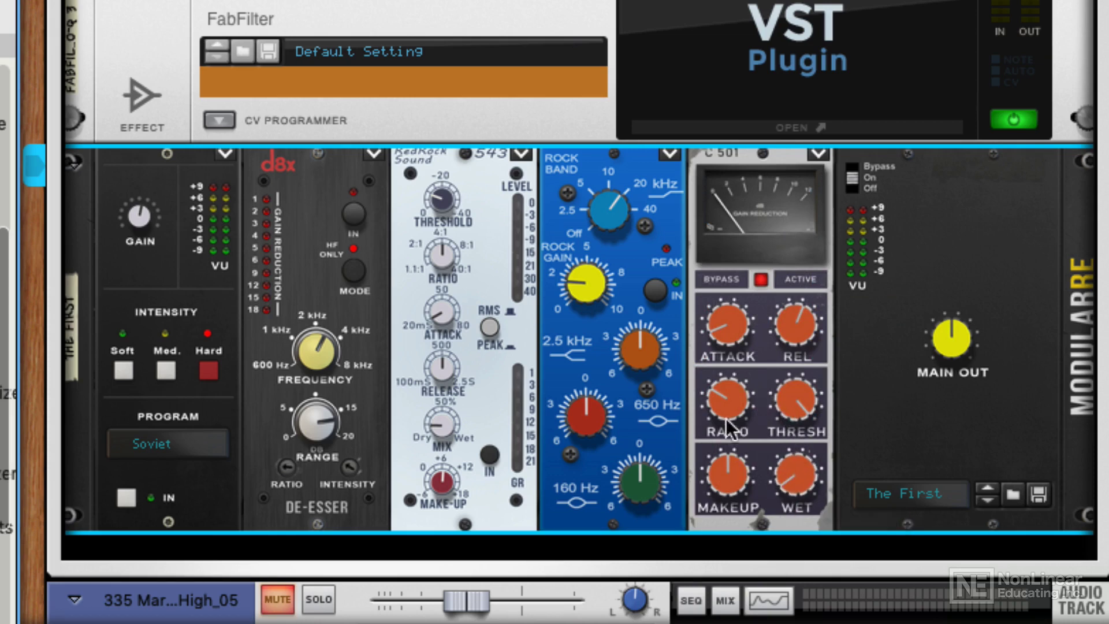